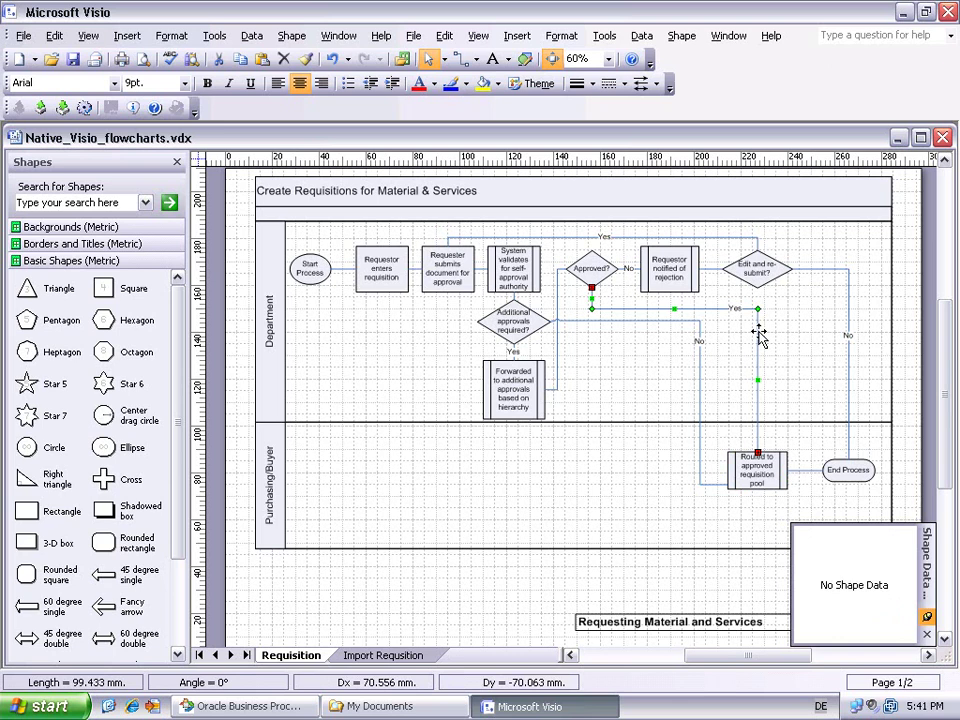
# In Visio, inspect the connector from the approvals decision to the requisition pool.
pyautogui.click(700, 466)
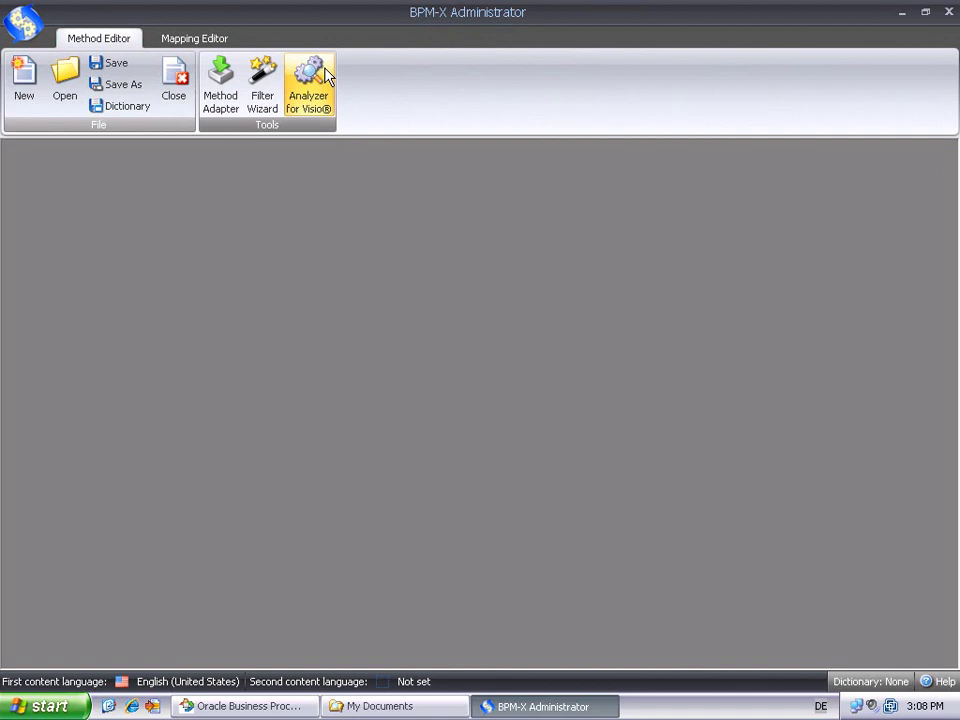
# Analyze the file Native_Visio_flowcharts.vdx with the Visio analyzer into a new method saved as NatVis.xmf.
pyautogui.click(326, 78)
pyautogui.click(643, 280)
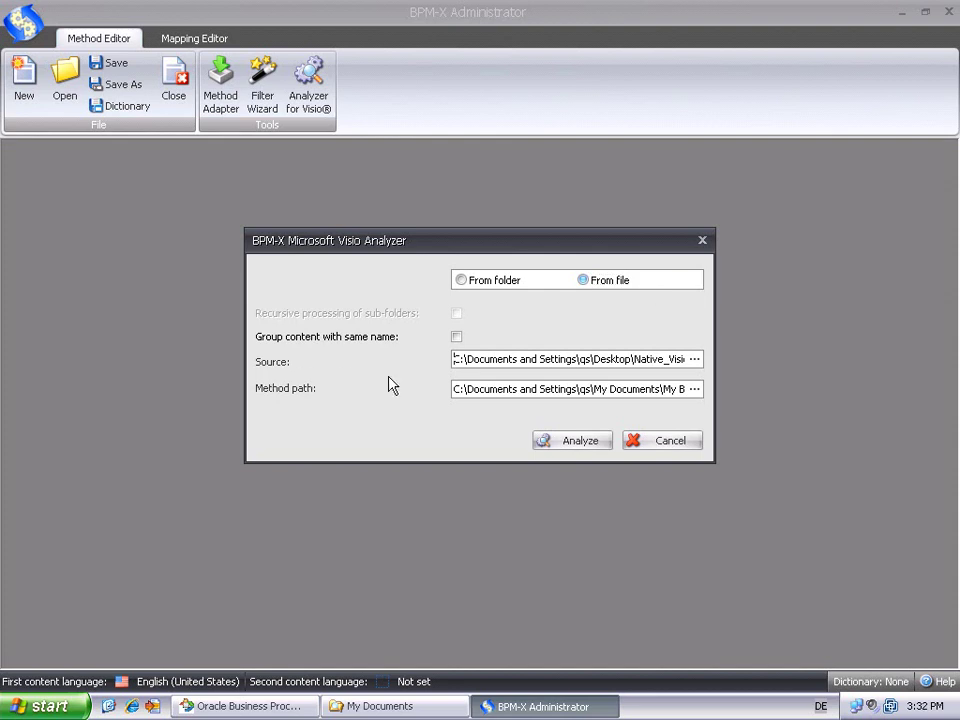
pyautogui.click(694, 359)
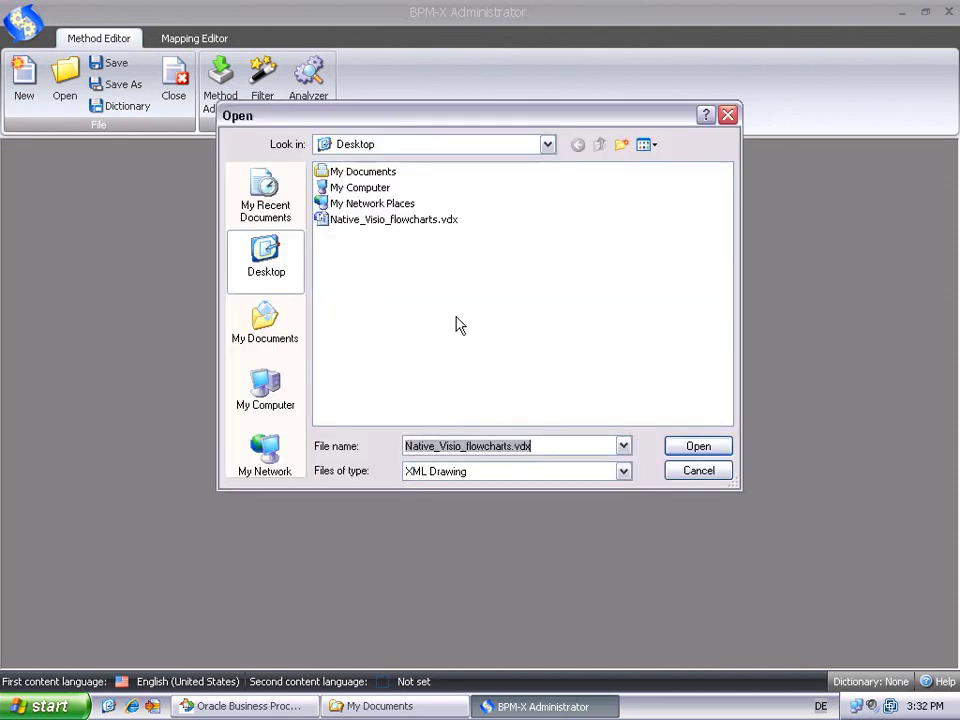
pyautogui.click(403, 220)
pyautogui.click(708, 447)
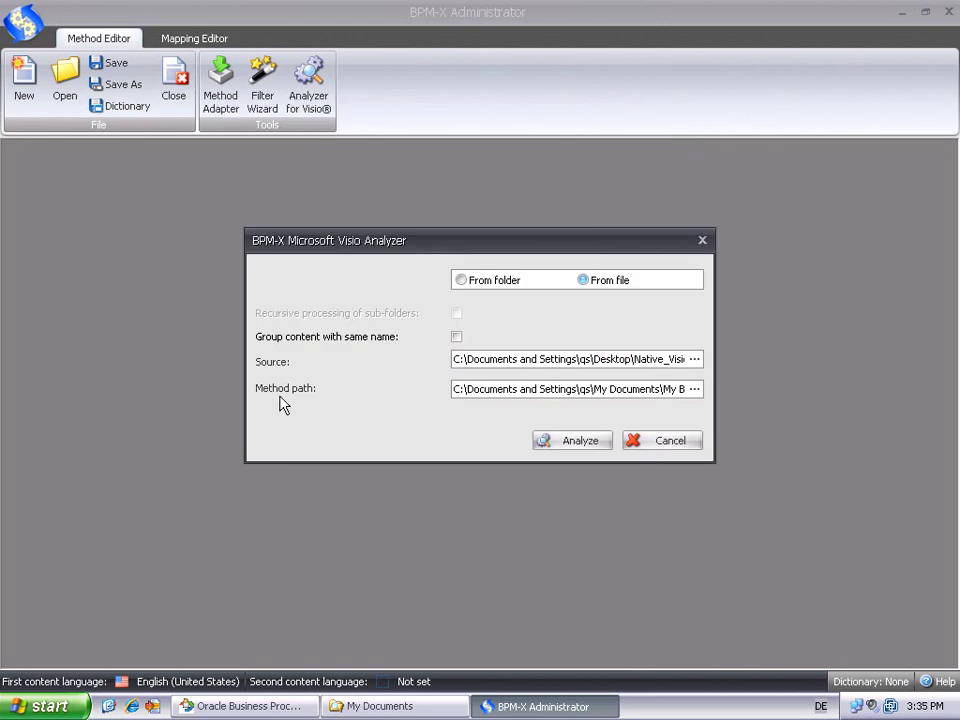
pyautogui.click(697, 393)
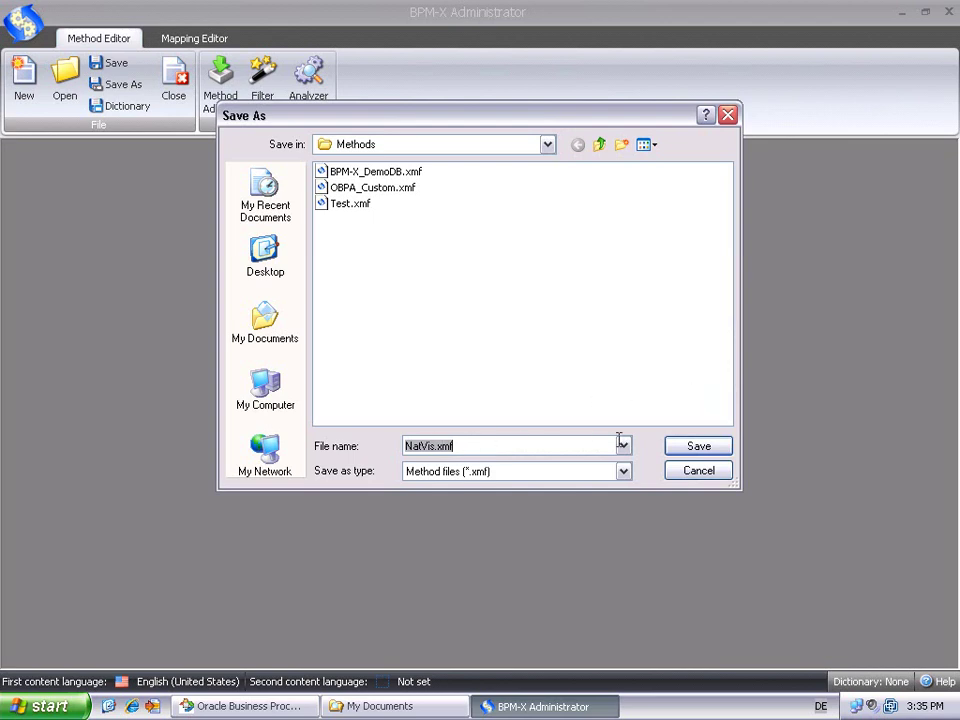
pyautogui.click(681, 449)
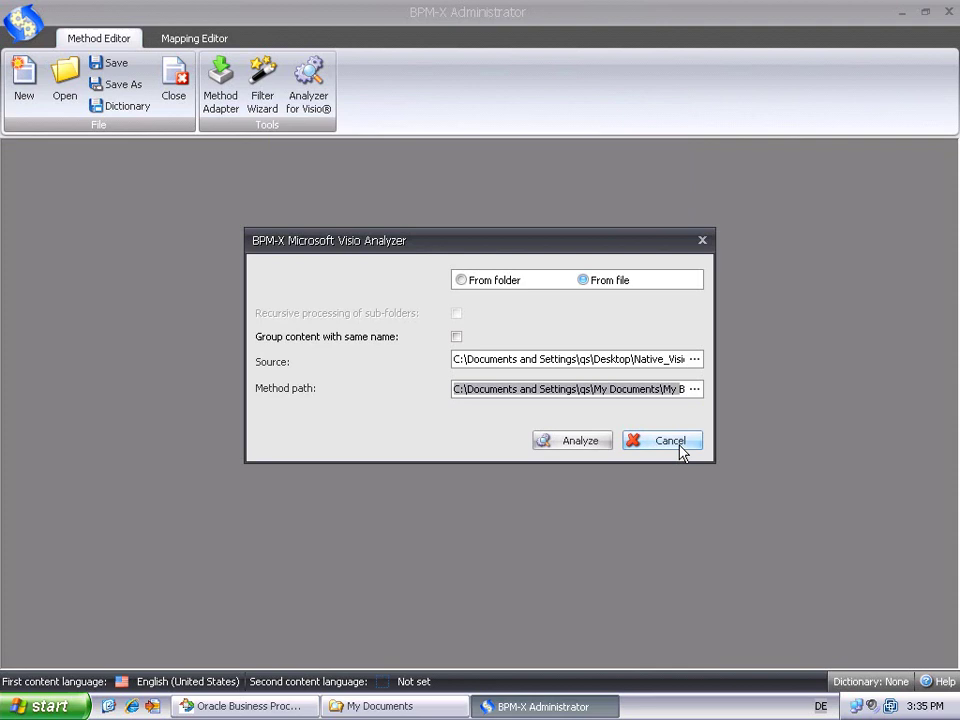
pyautogui.click(606, 449)
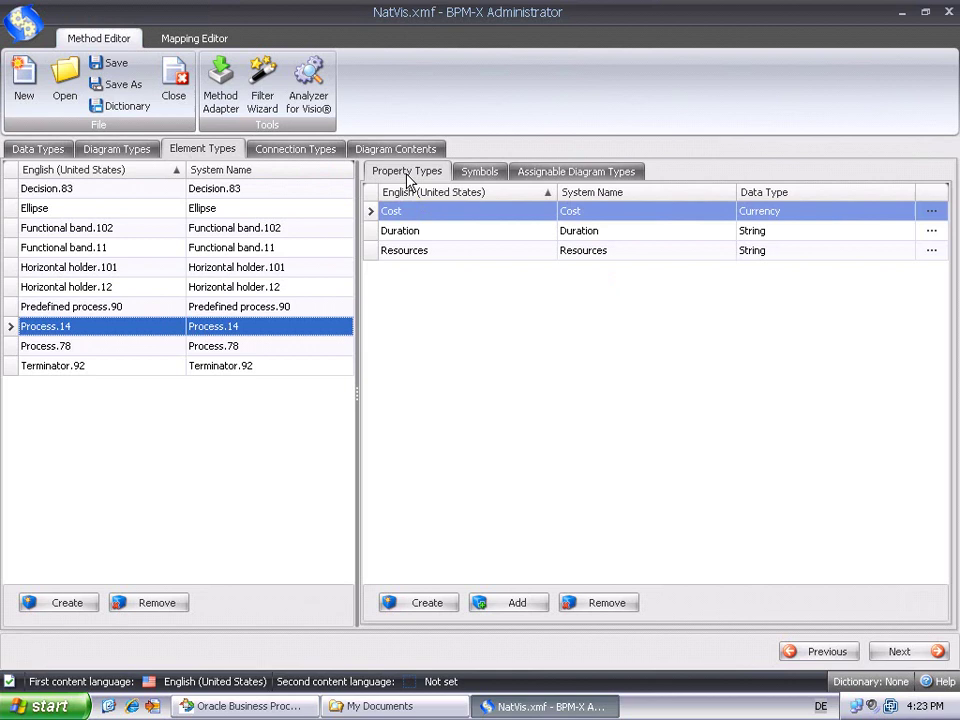
# View the symbols defined for the Process.14 element type.
pyautogui.click(489, 176)
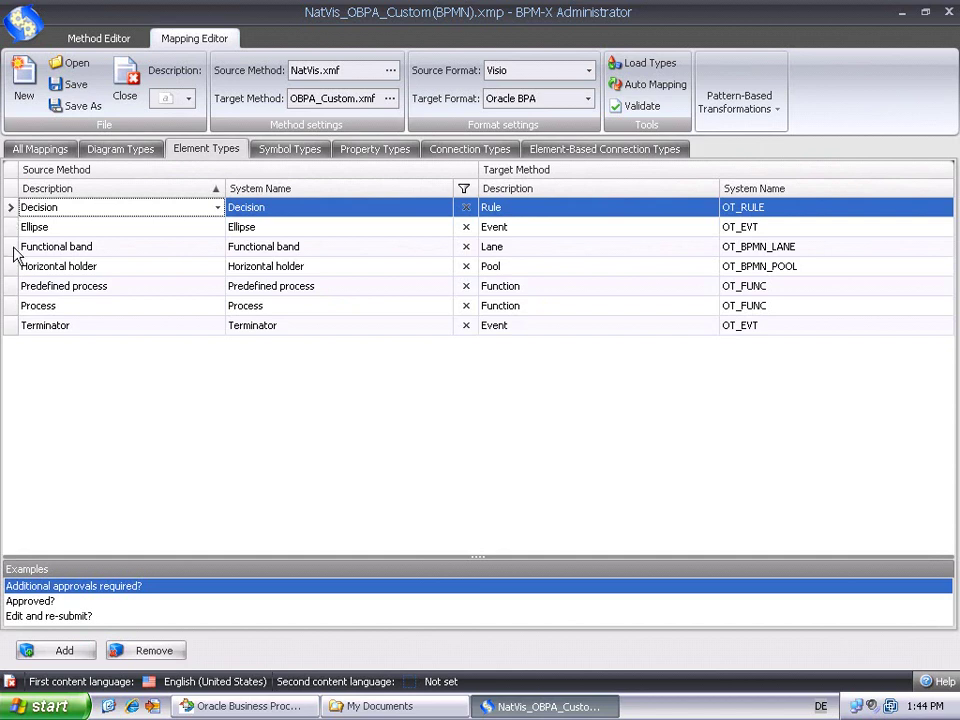
# Review the Functional band, Cost and Resources mappings and the Function-to-Event and Function-to-Rule connections.
pyautogui.click(14, 250)
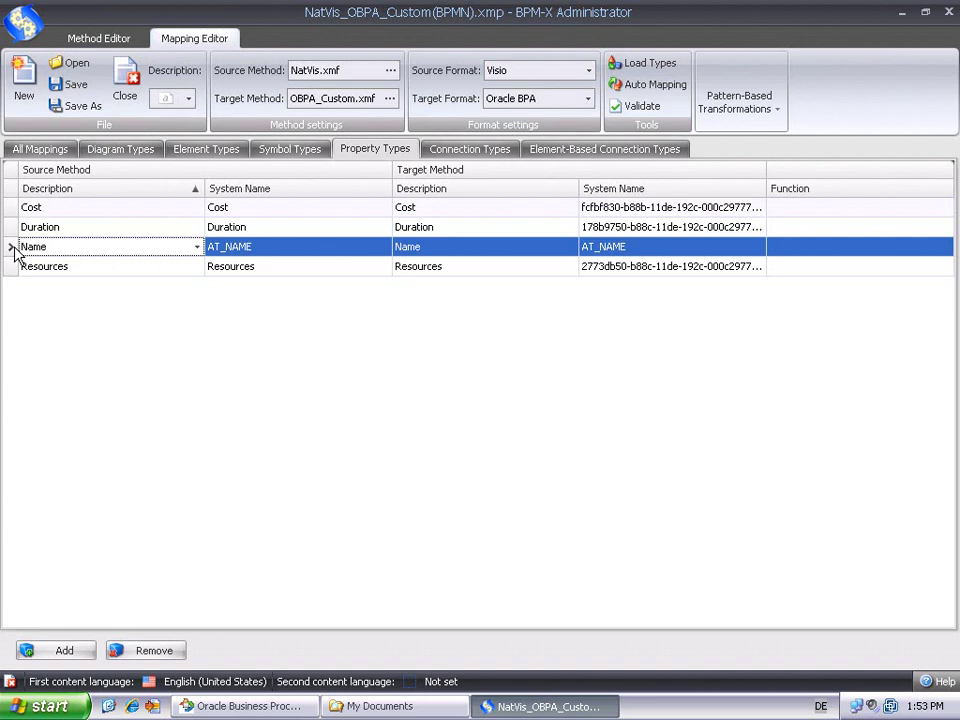
pyautogui.click(11, 210)
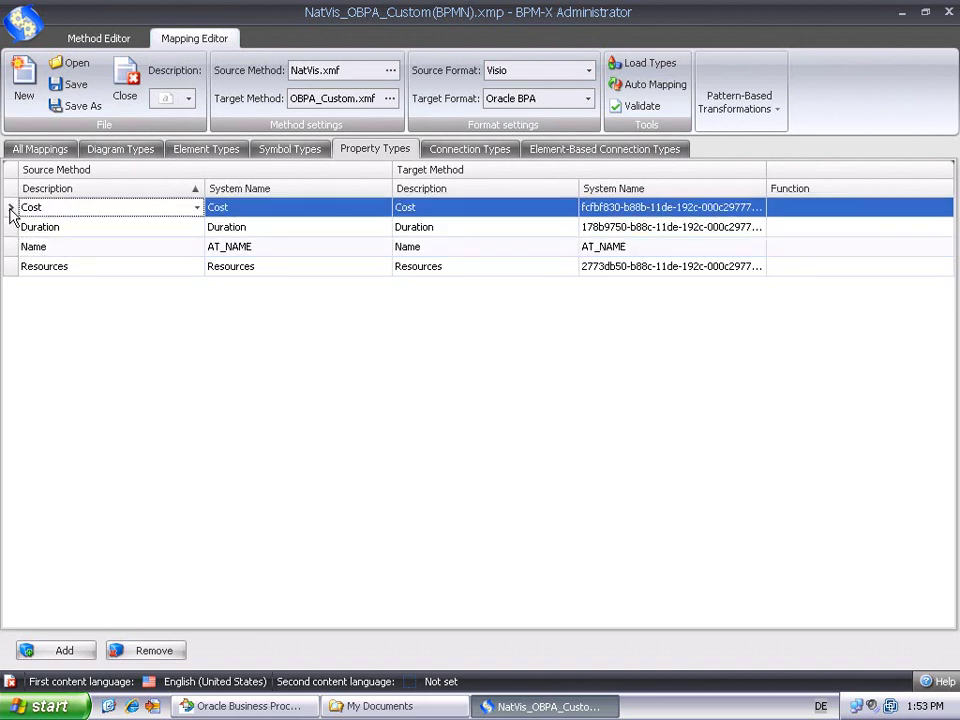
pyautogui.click(12, 270)
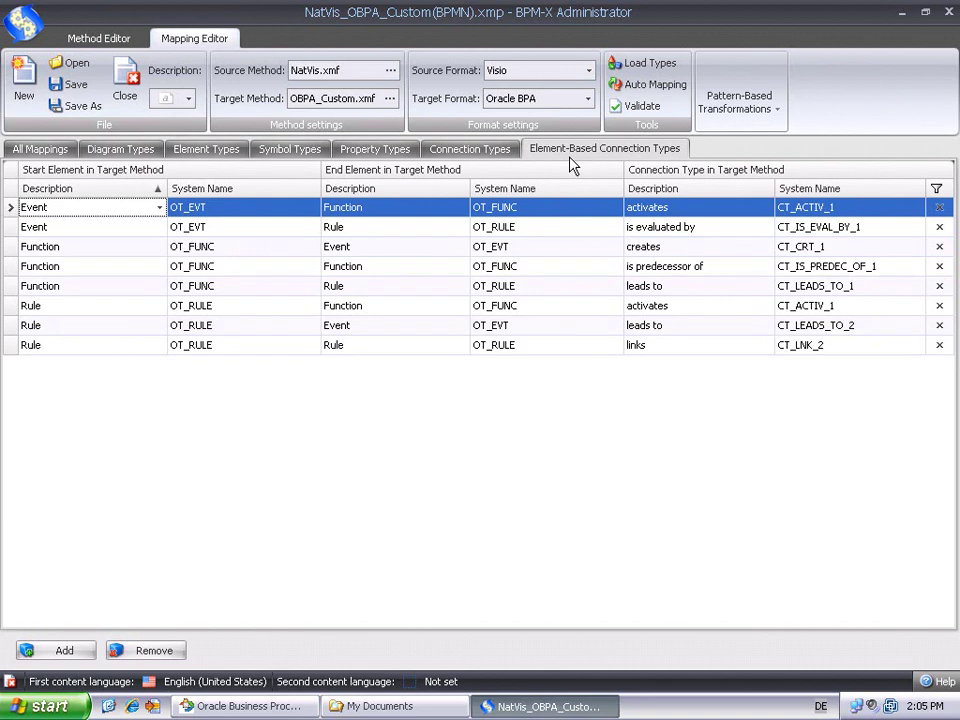
pyautogui.click(10, 246)
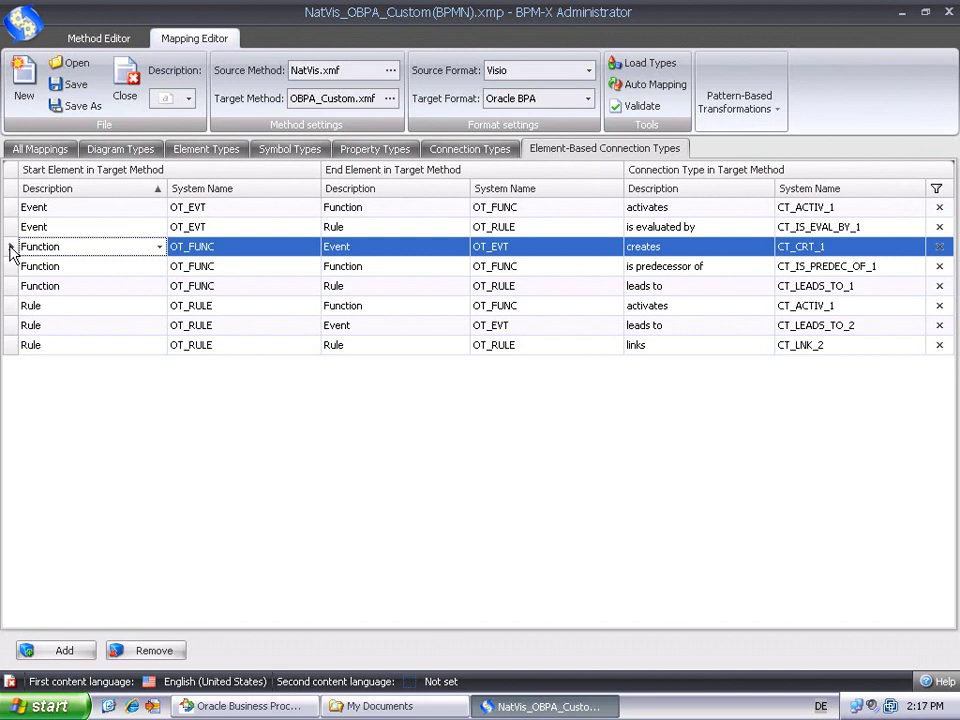
pyautogui.click(10, 286)
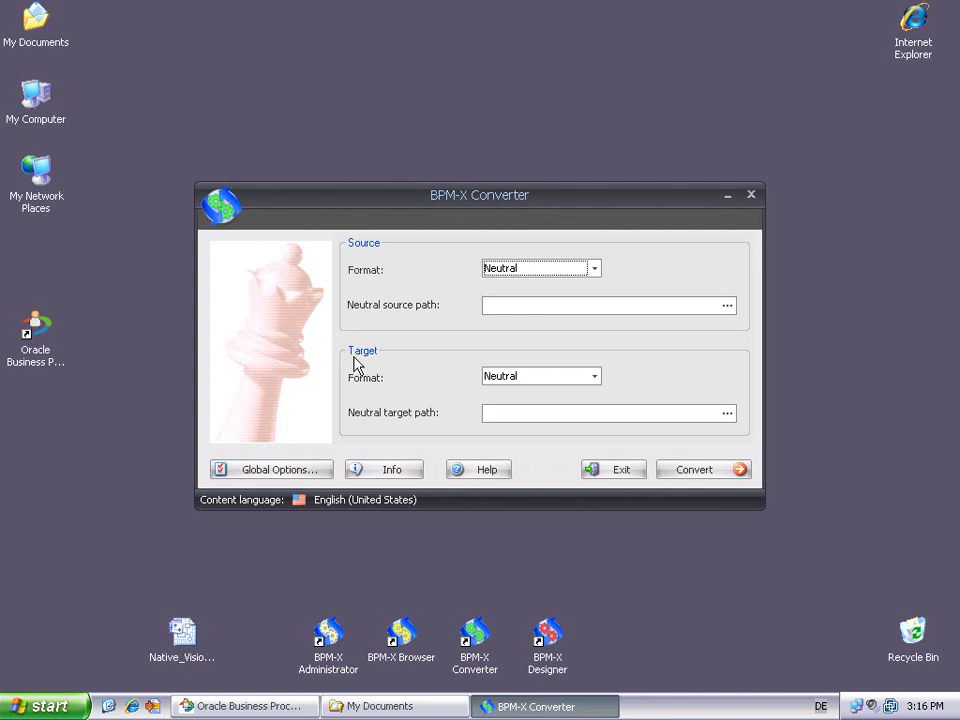
# Set the source format to Visio for a single file, with AutoConnect enabled.
pyautogui.click(594, 277)
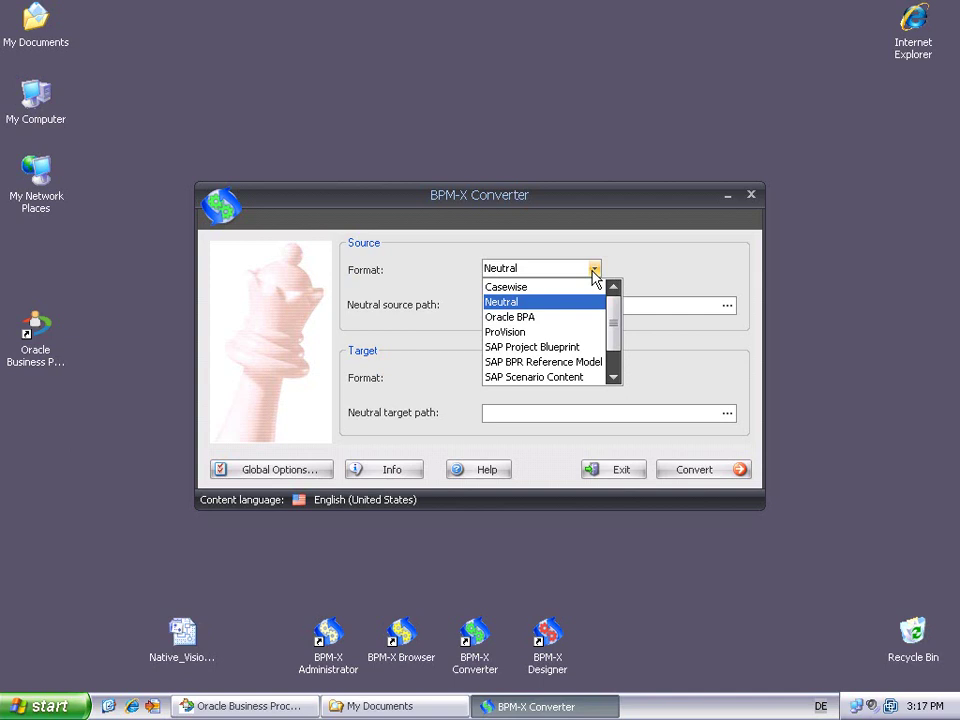
pyautogui.scroll(-2, 579, 349)
pyautogui.click(557, 368)
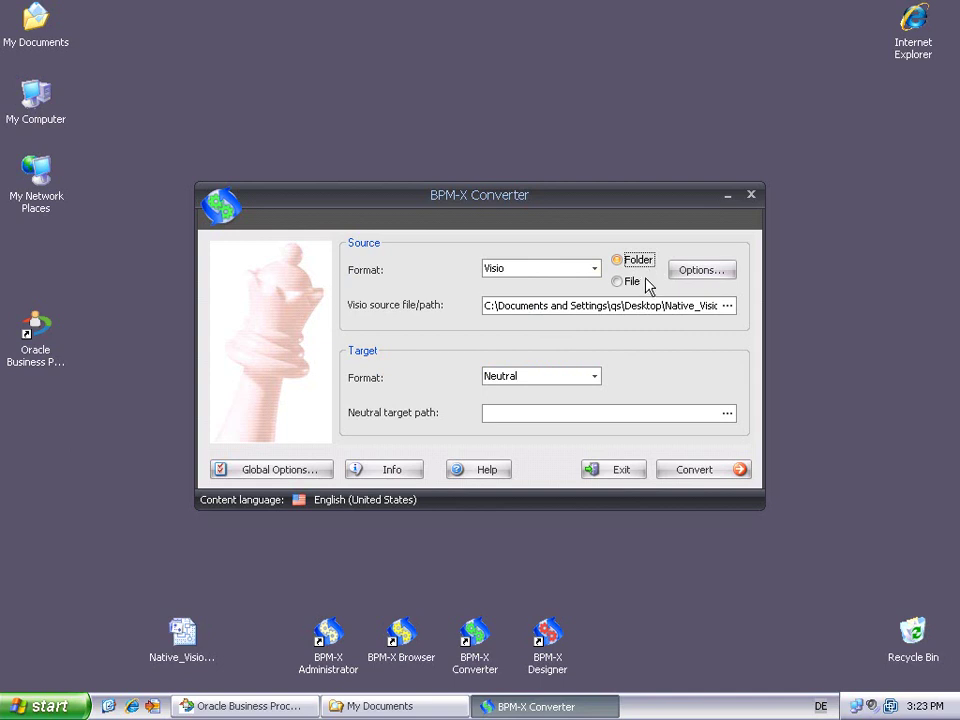
pyautogui.click(646, 285)
pyautogui.click(722, 272)
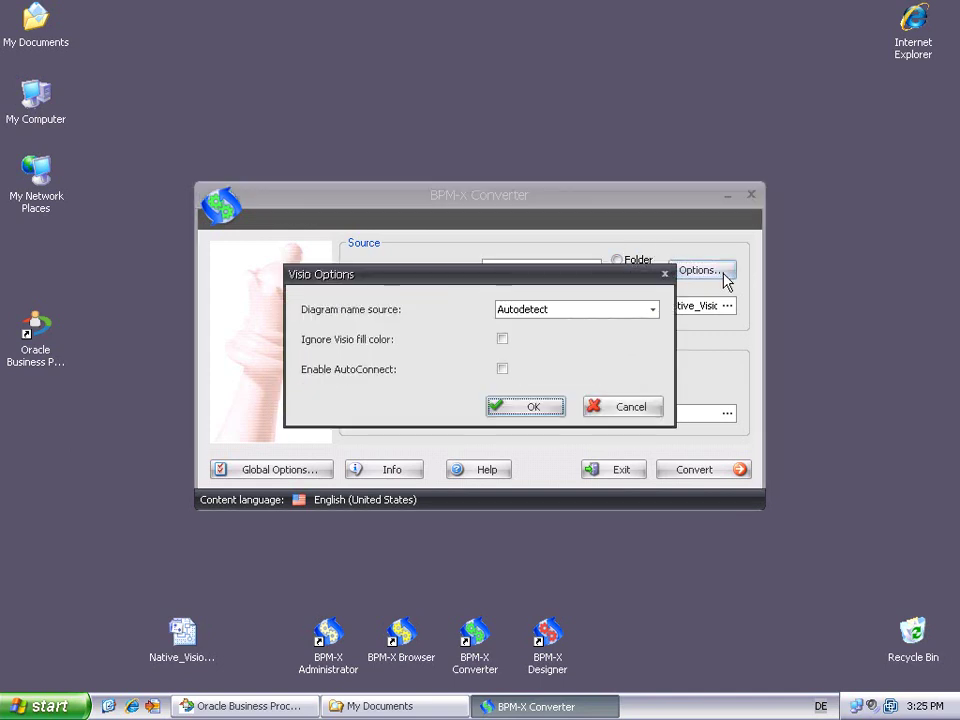
pyautogui.click(502, 370)
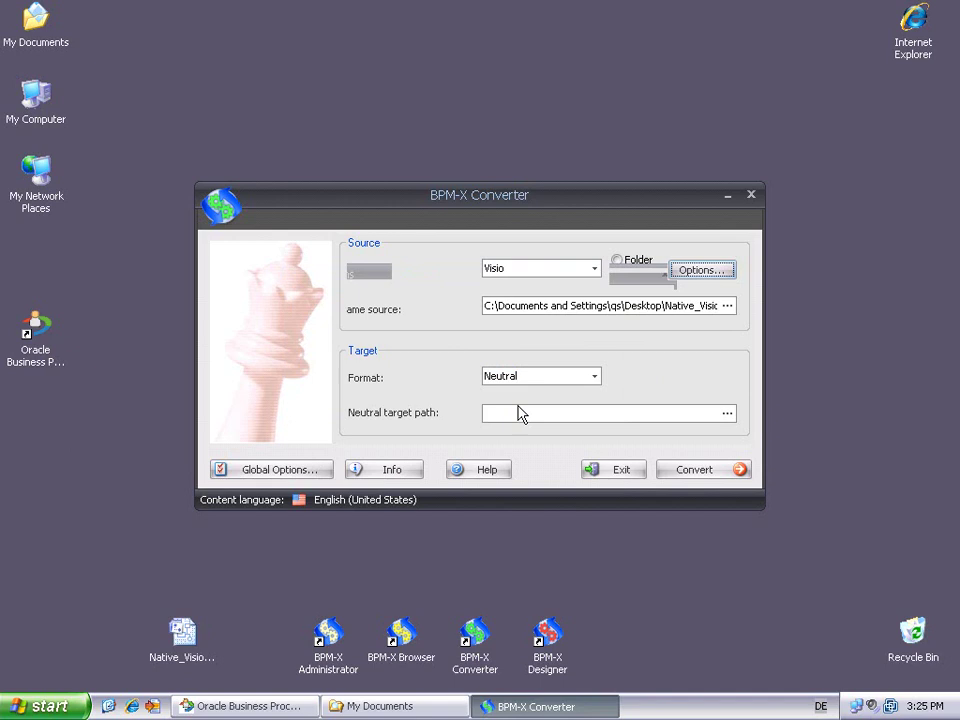
pyautogui.click(520, 410)
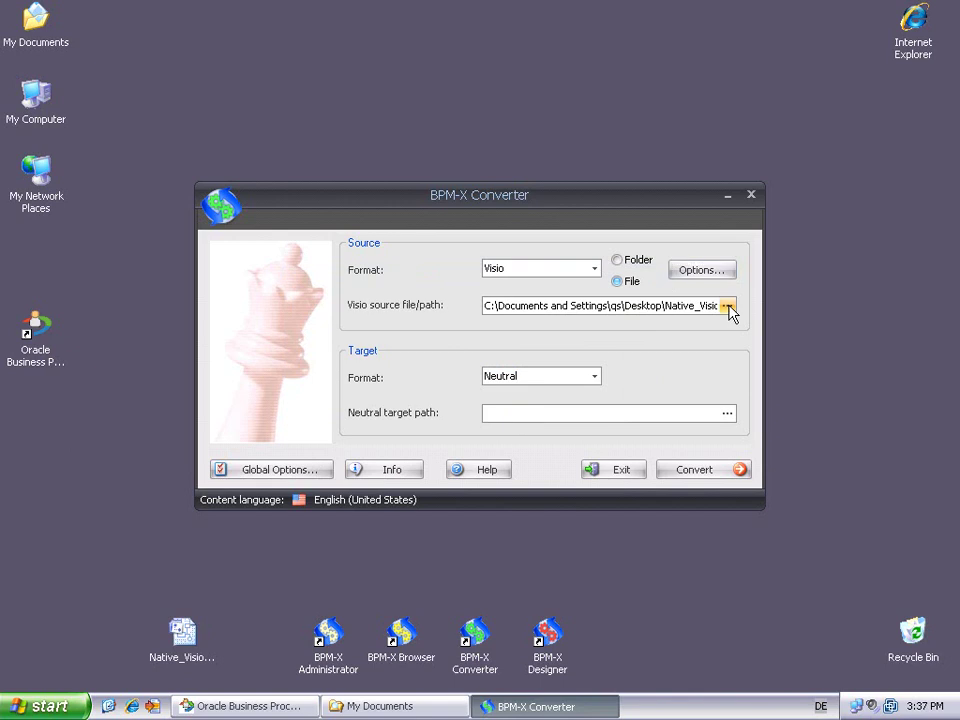
# Select Native_Visio_flowcharts.vdx as the source file.
pyautogui.click(729, 307)
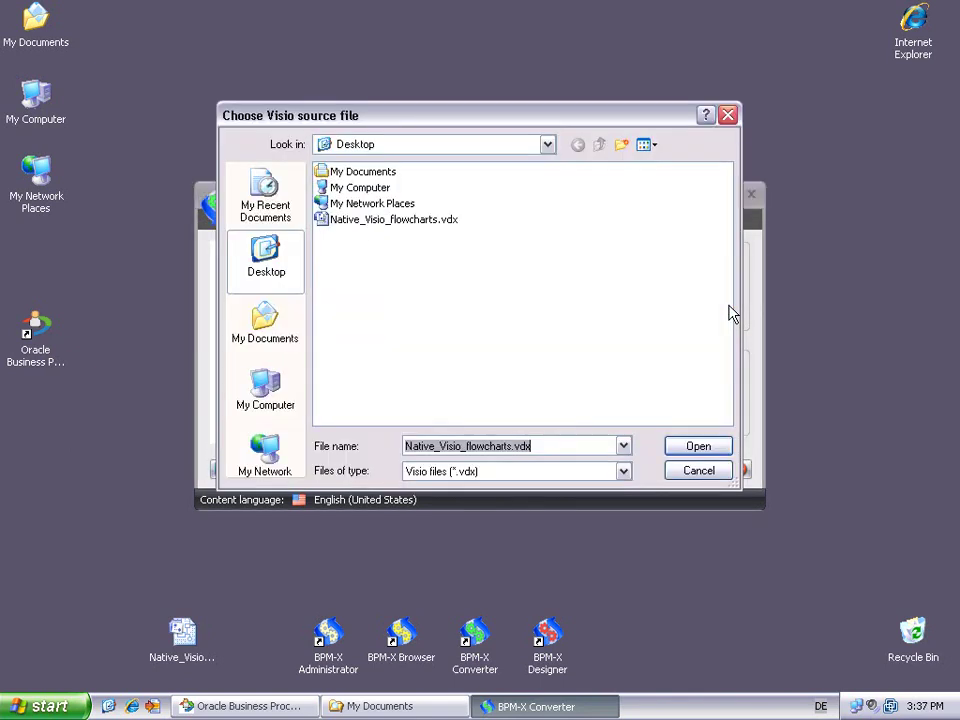
pyautogui.click(424, 228)
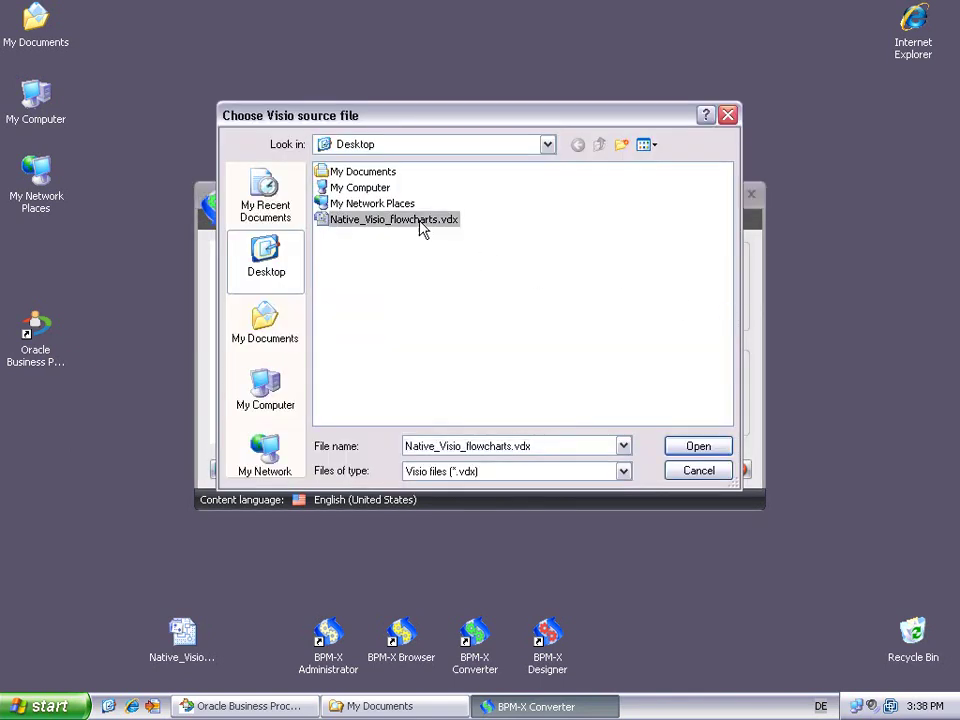
pyautogui.click(692, 446)
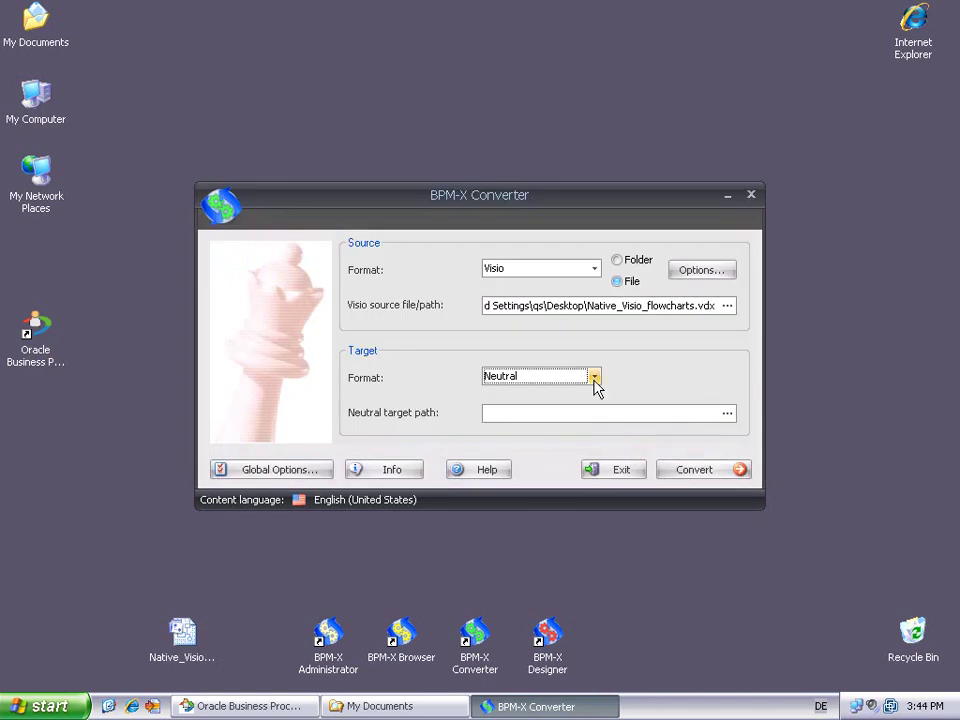
# Set the target format to Oracle BPA, saved as Native_Visio_flowcharts_BPMN.xml.
pyautogui.click(595, 384)
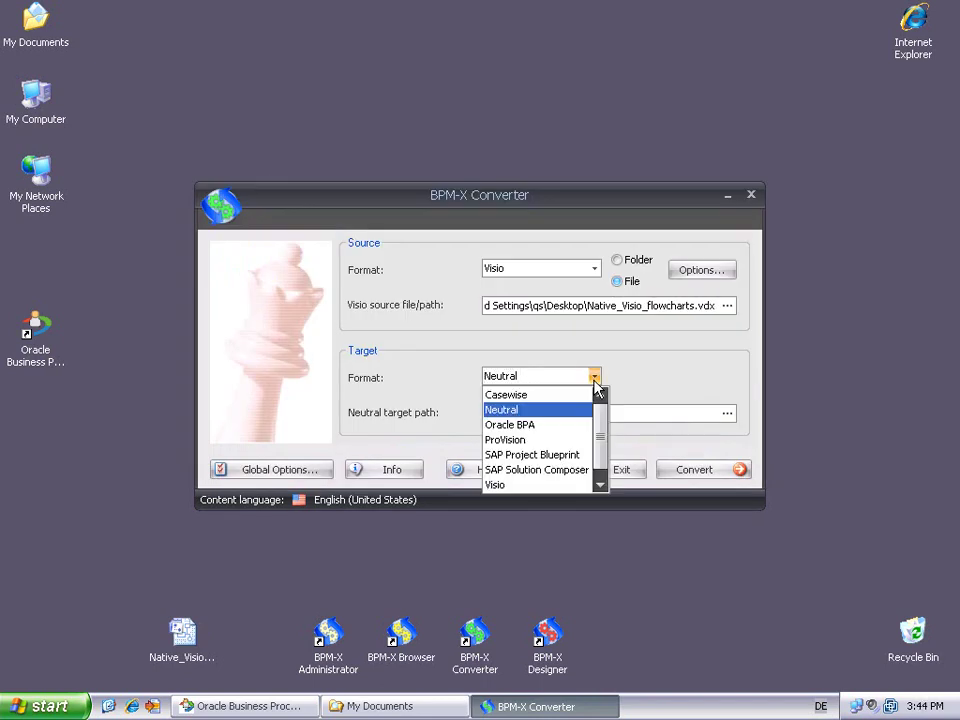
pyautogui.click(573, 431)
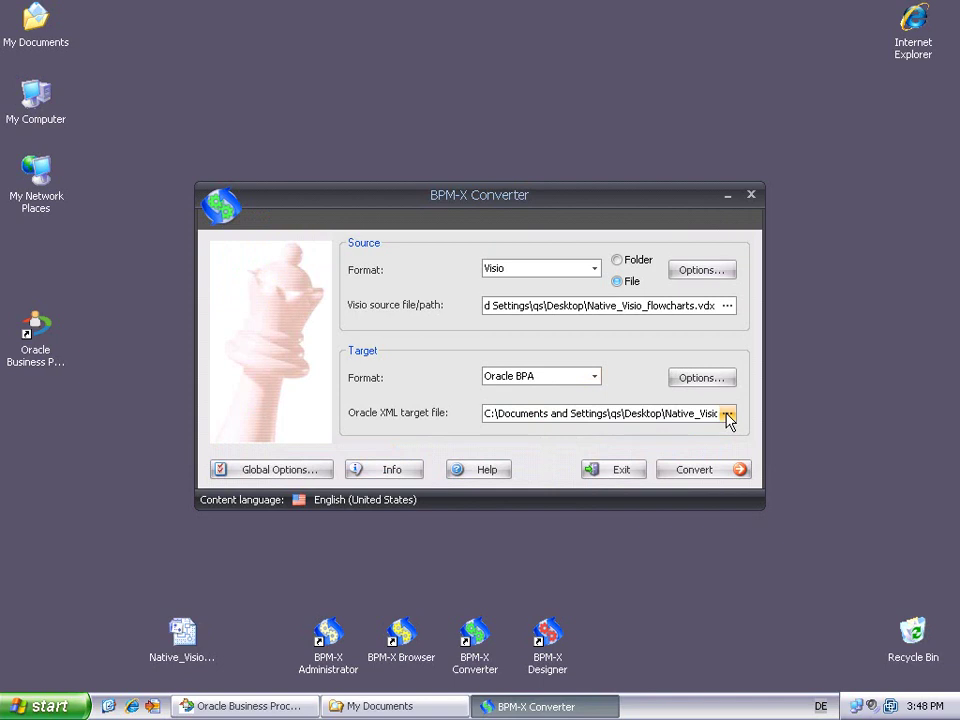
pyautogui.click(728, 416)
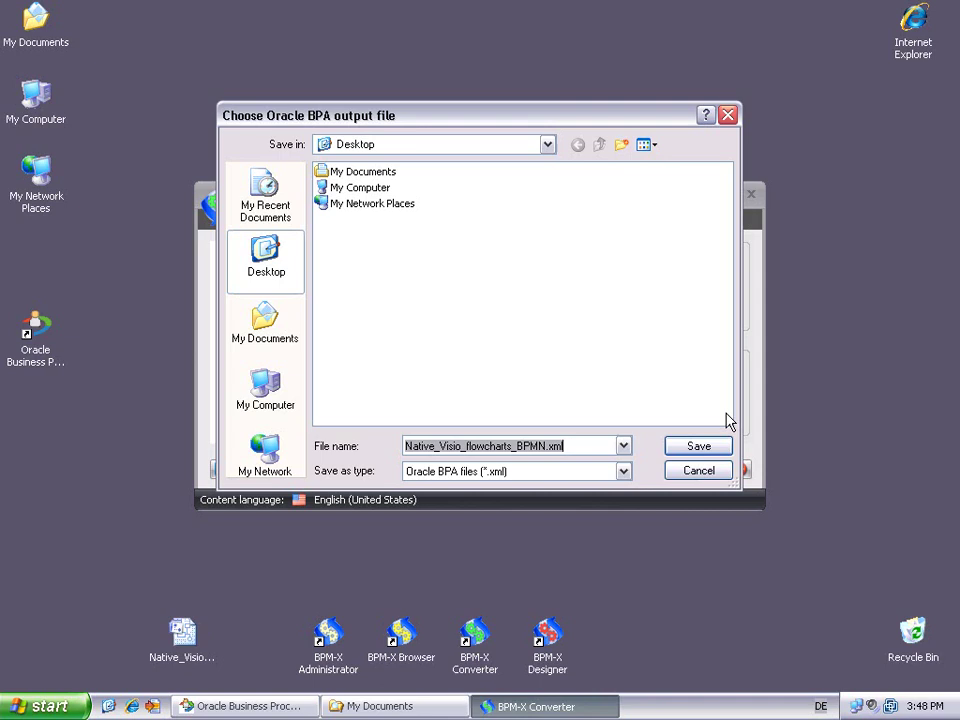
pyautogui.click(713, 447)
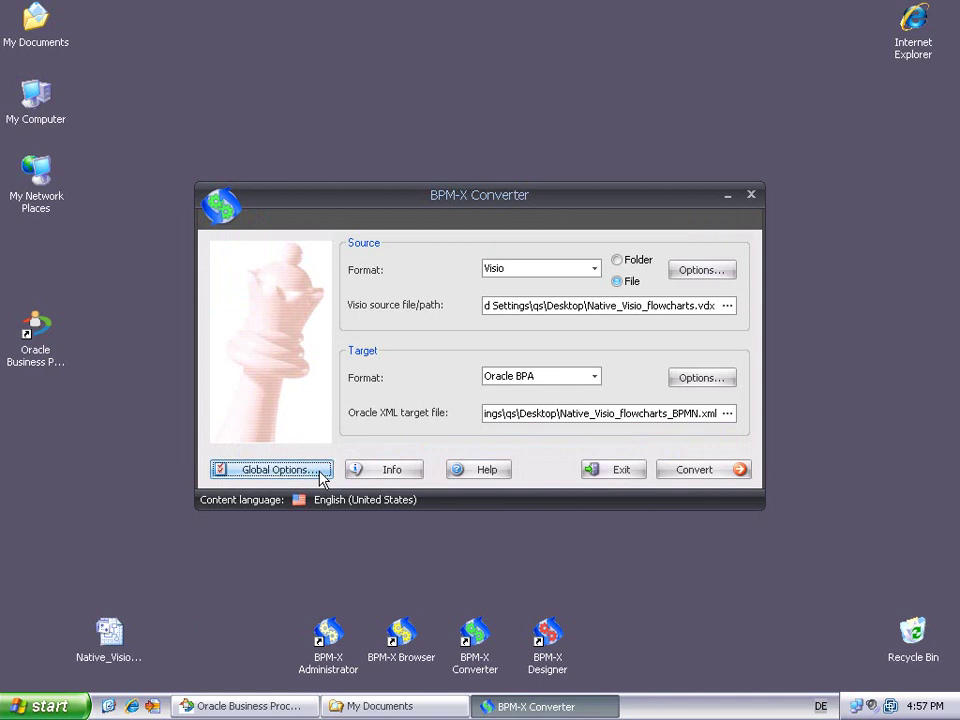
# Select NatVis_OBPA_Custom(BPMN).xmp as the global mapping file and run the Visio-to-Oracle BPA conversion.
pyautogui.click(321, 475)
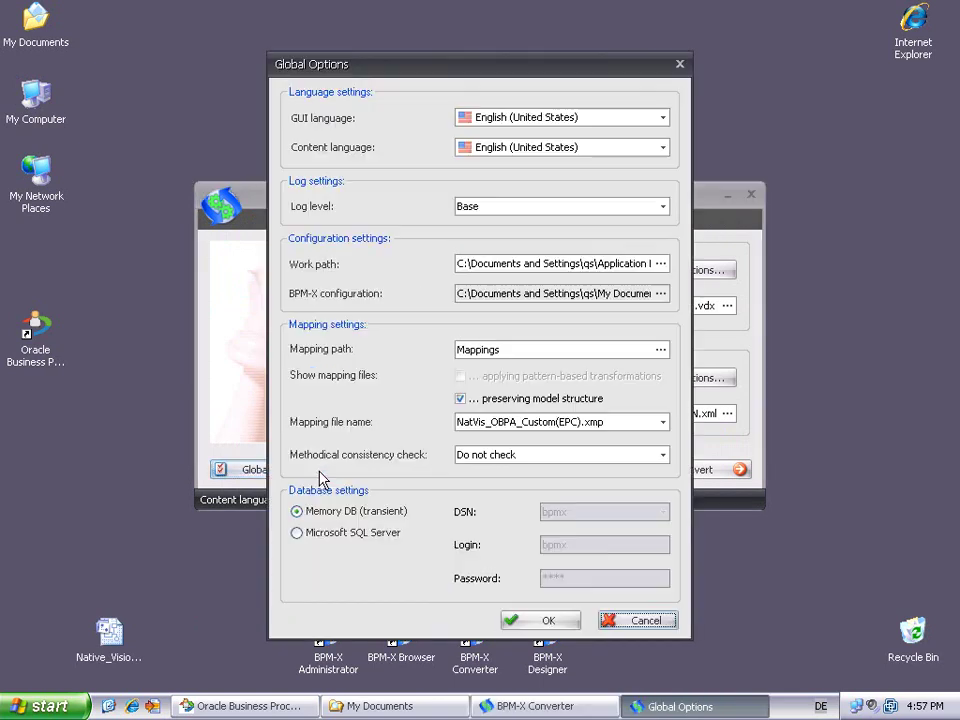
pyautogui.click(662, 423)
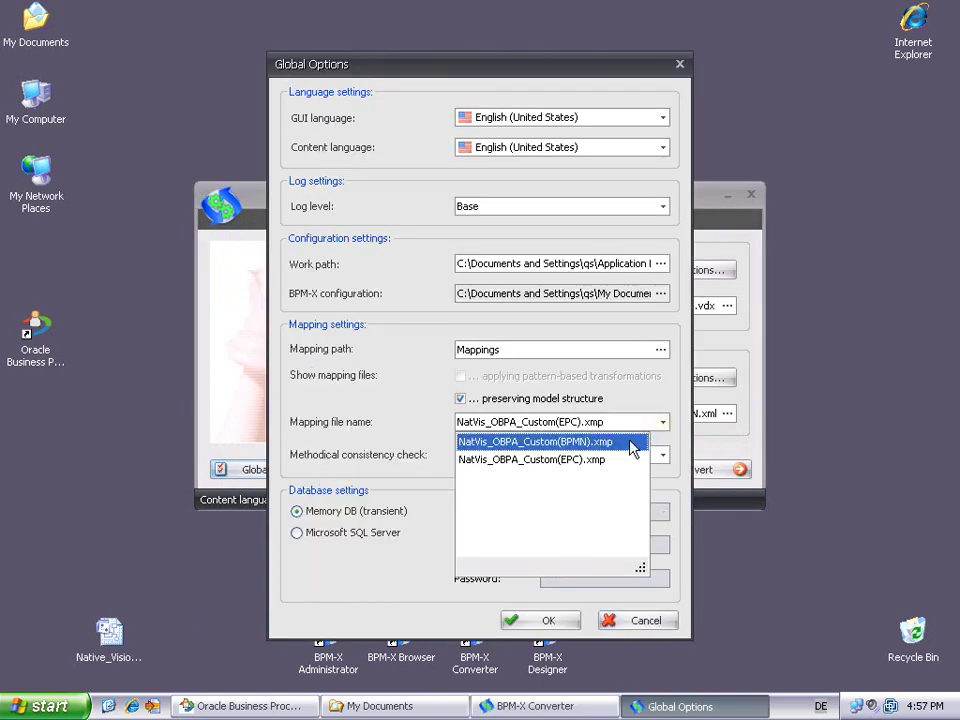
pyautogui.click(632, 443)
pyautogui.click(548, 622)
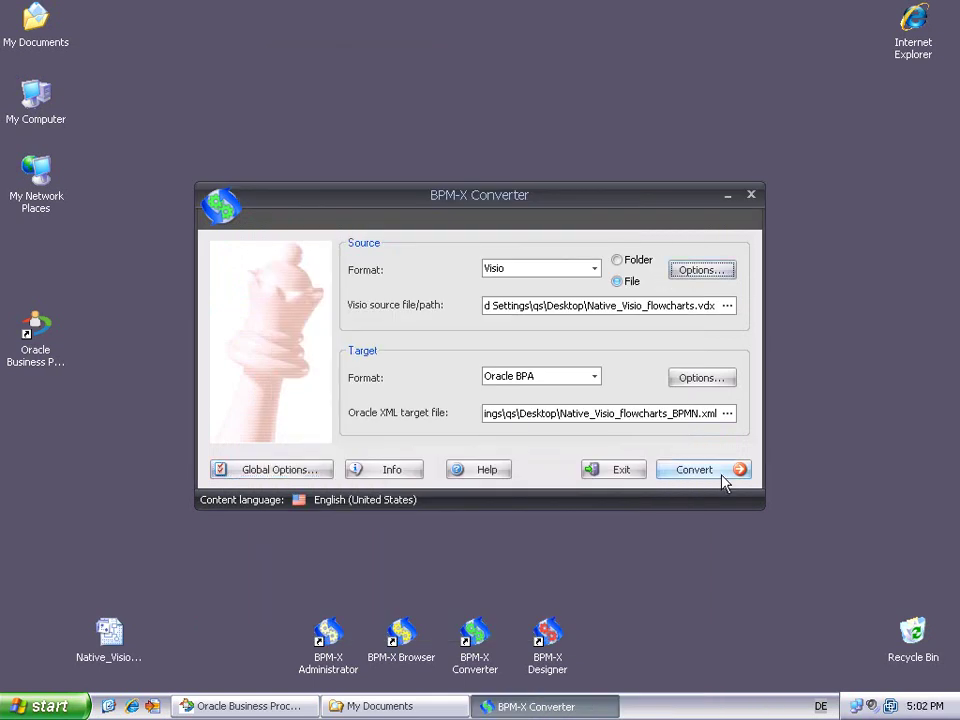
pyautogui.click(722, 478)
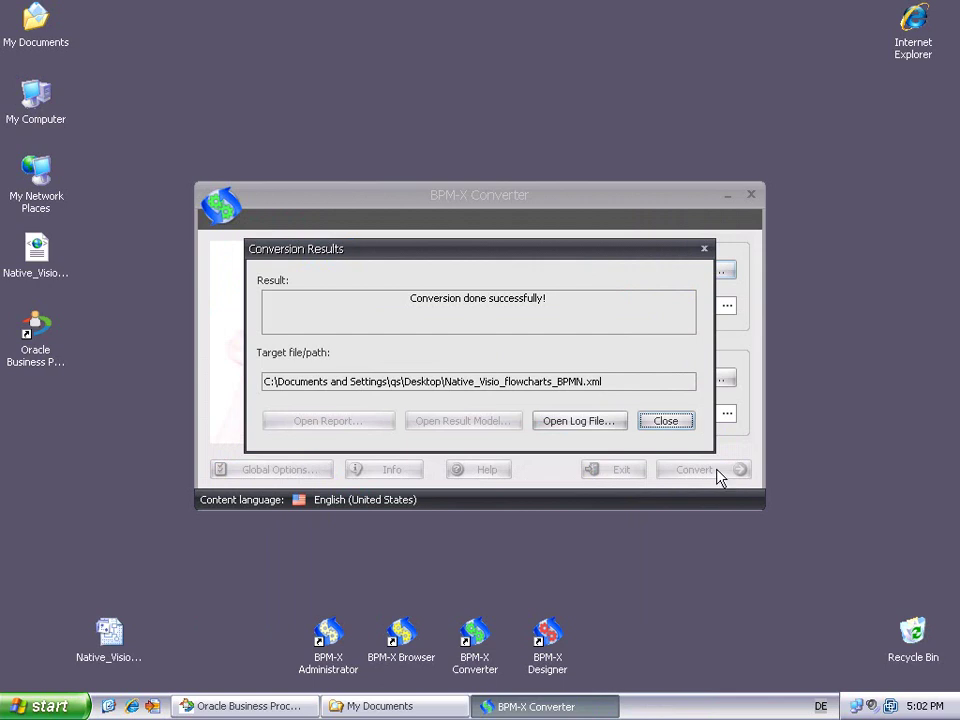
pyautogui.click(36, 255)
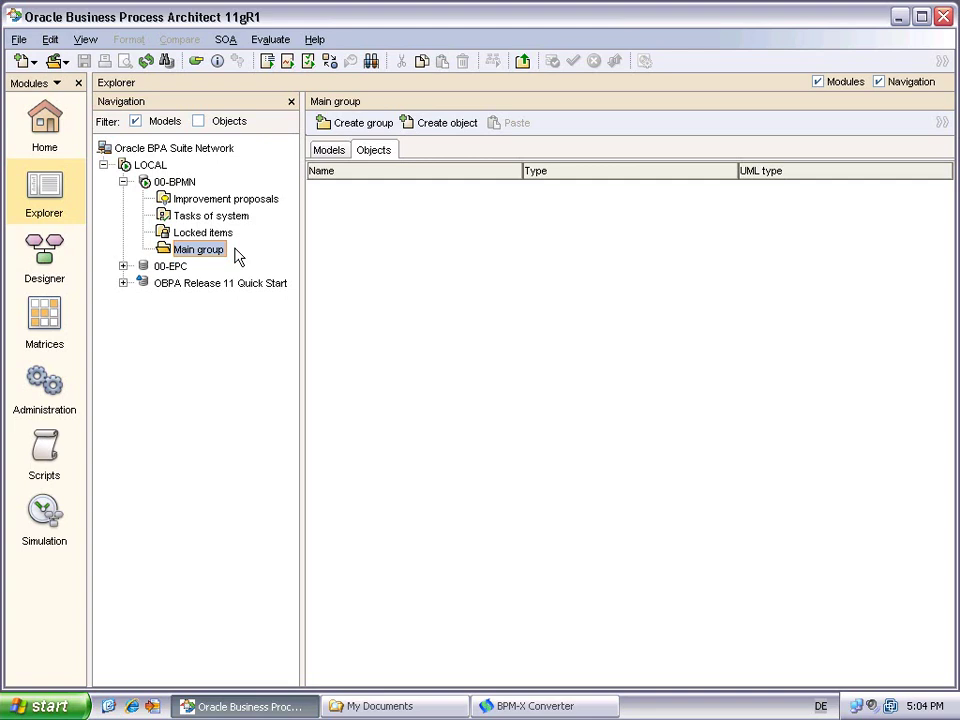
# Import Native_Visio_flowcharts_BPMN.xml into Main group through Import > XML files, keeping the default path.
pyautogui.rightClick(224, 251)
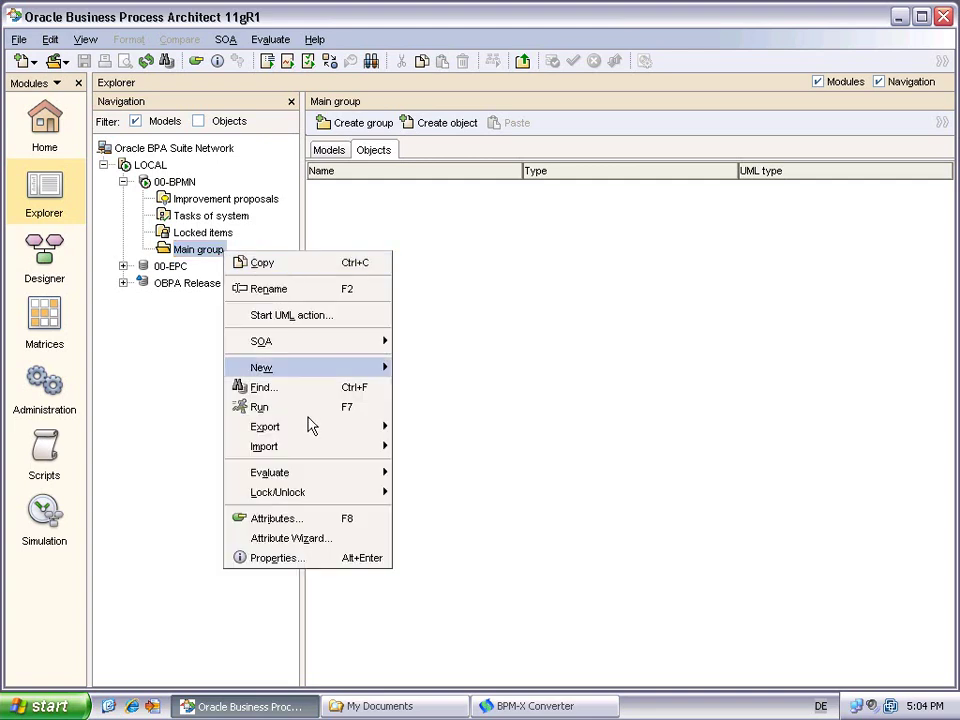
pyautogui.moveTo(315, 447)
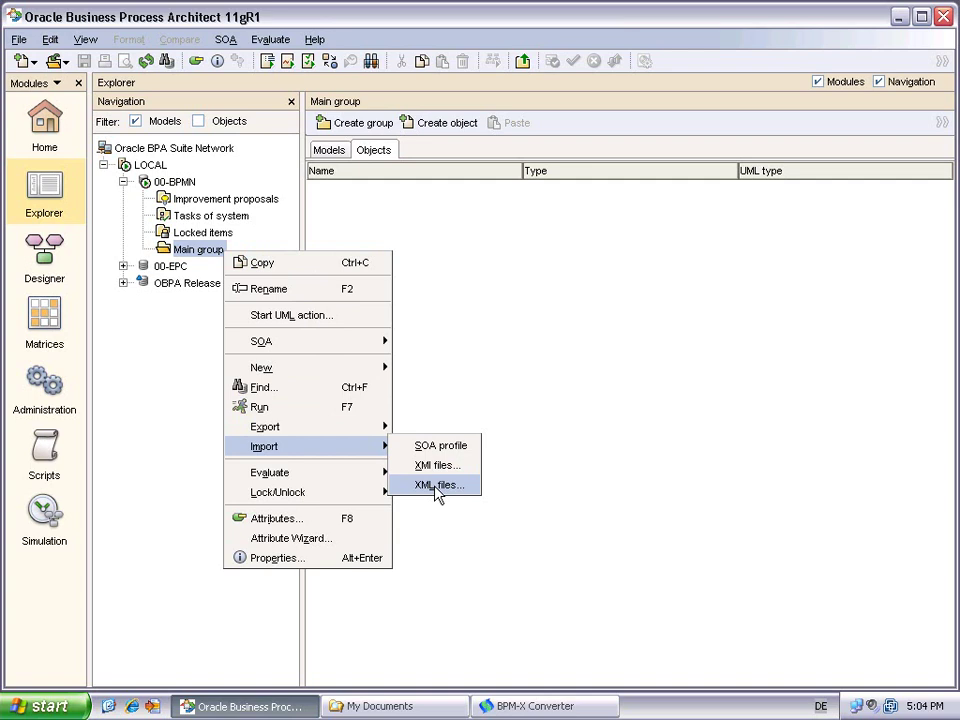
pyautogui.click(438, 486)
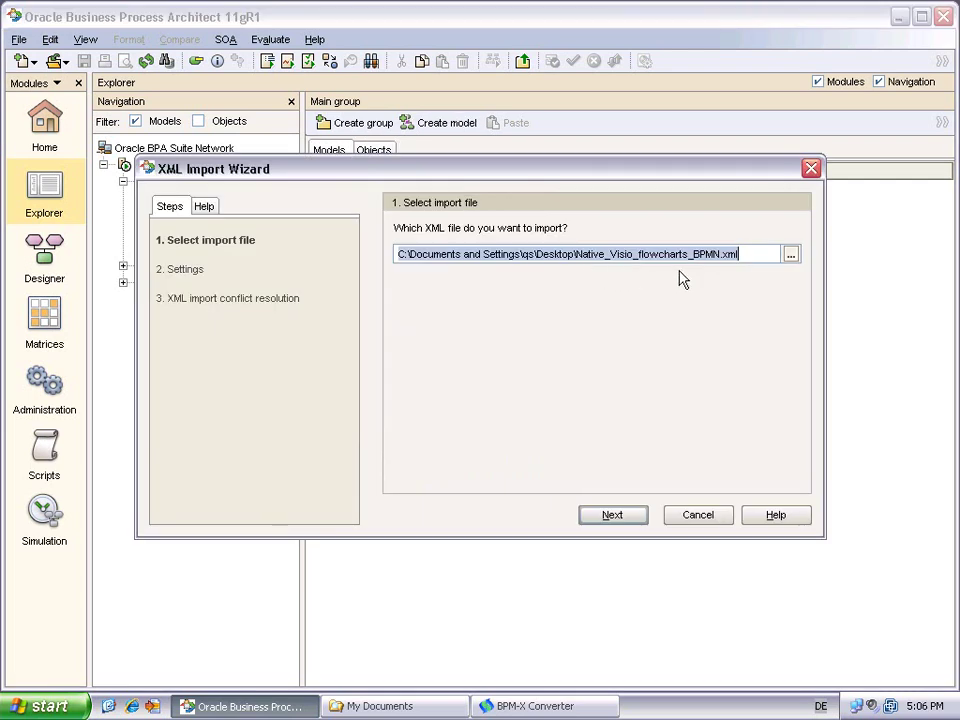
pyautogui.click(626, 512)
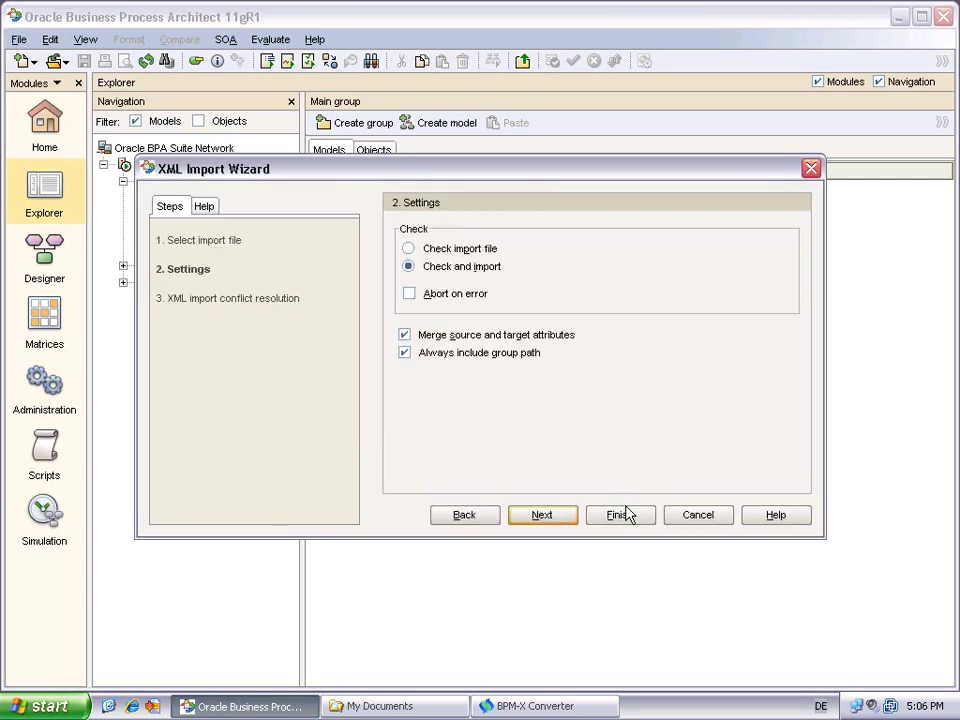
pyautogui.click(626, 514)
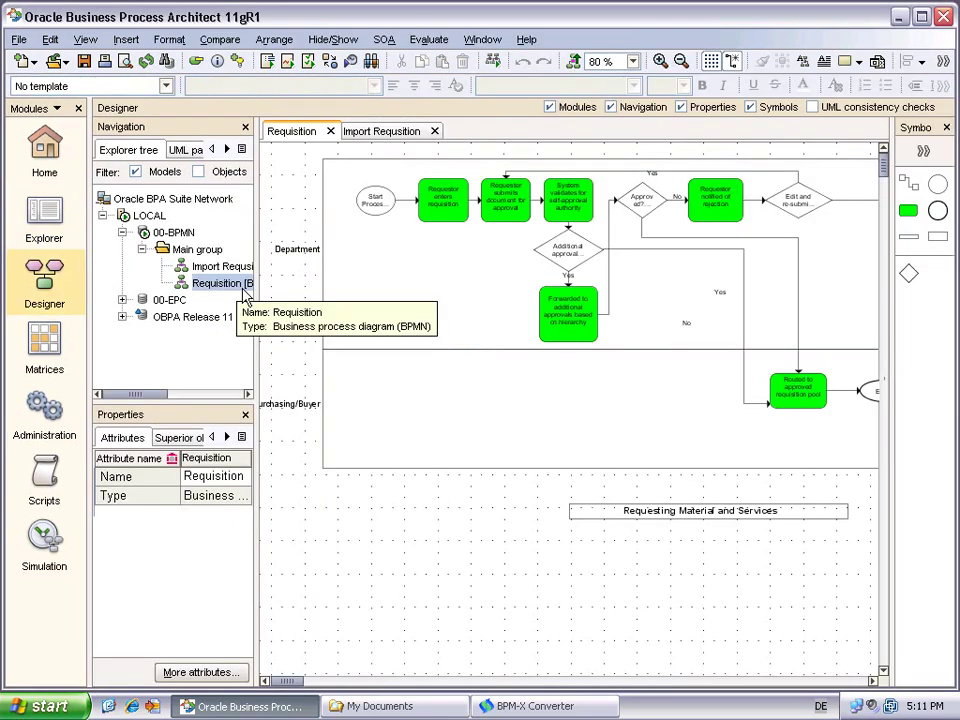
# Check the requisition pool activity's attributes: Cost 2.0000EUR, Duration 2, Resources 'Some text'.
pyautogui.click(743, 316)
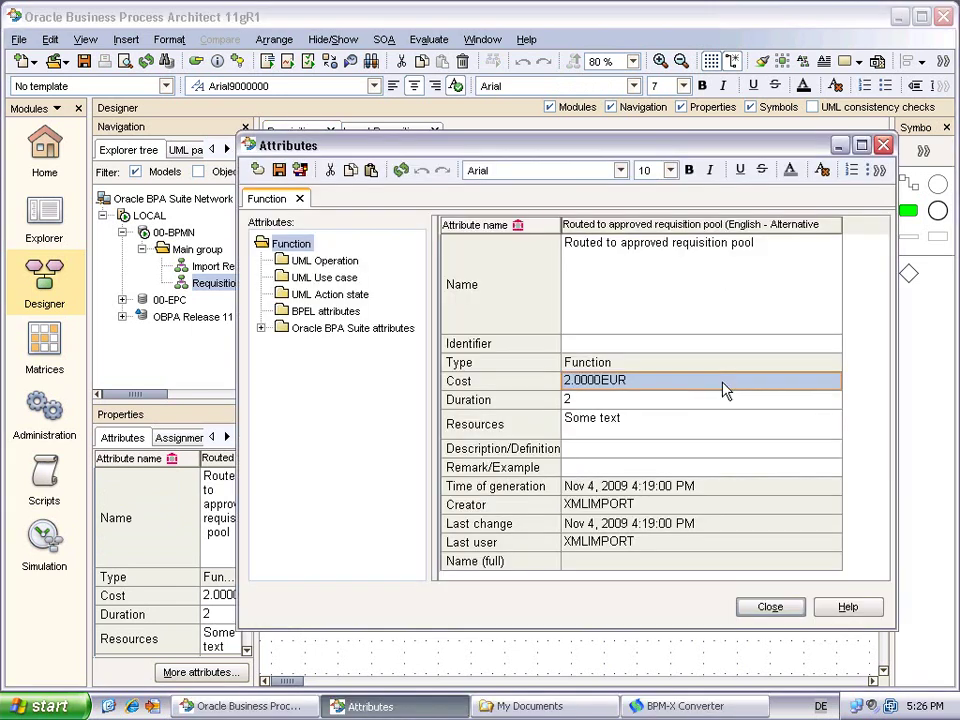
pyautogui.click(728, 403)
pyautogui.click(731, 434)
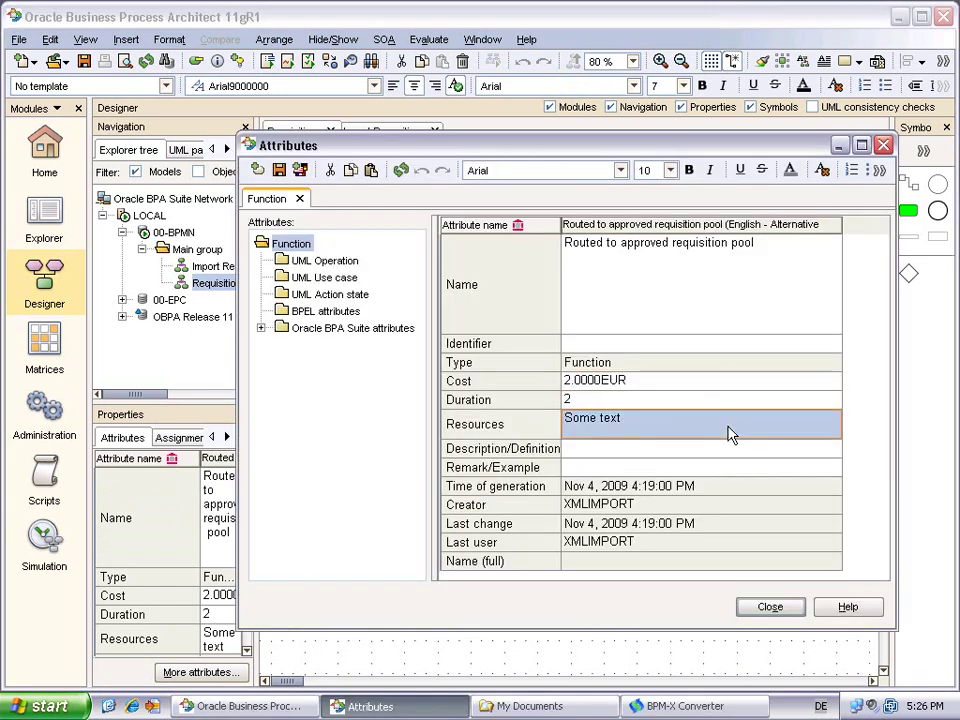